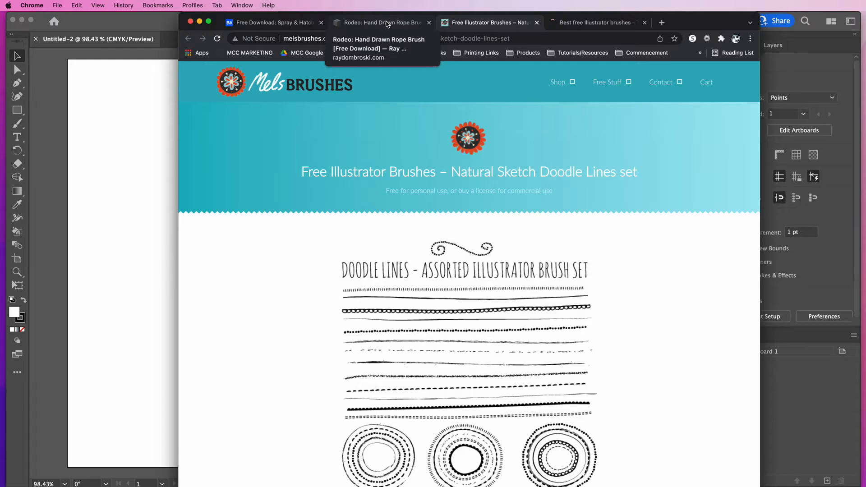
Browse the download pages for the Rodeo rope brush and the Spray & Hatch Illustrator brushes
left_click(388, 23)
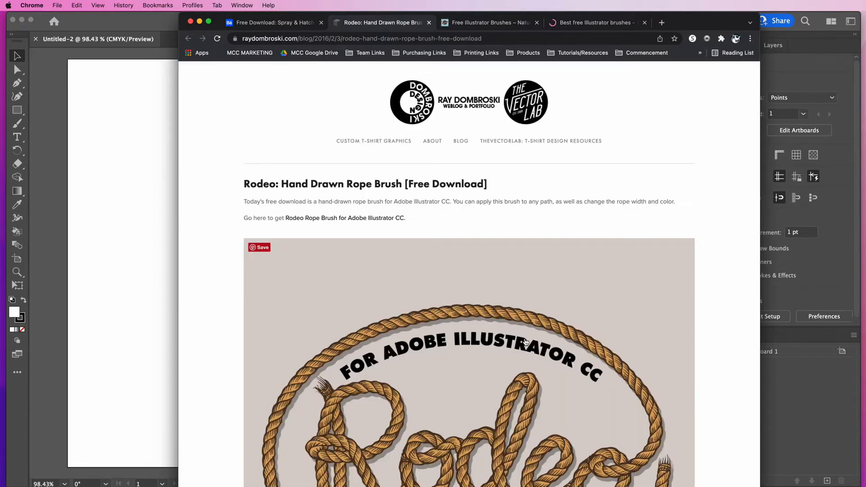
scroll(526, 348, "down", 5)
scroll(526, 348, "up", 5)
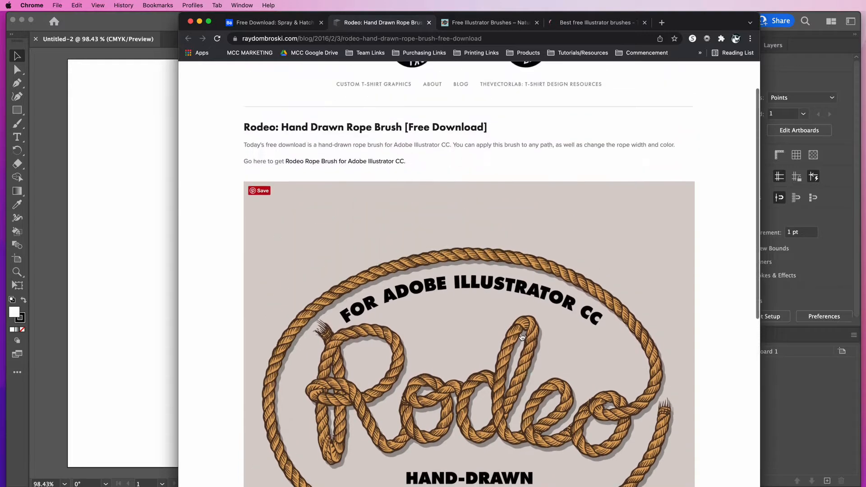
left_click(271, 26)
scroll(389, 175, "down", 5)
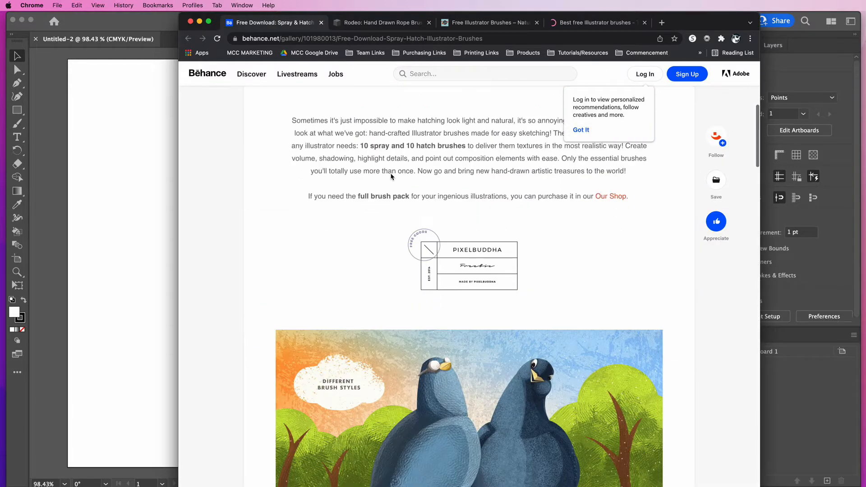
scroll(390, 176, "up", 5)
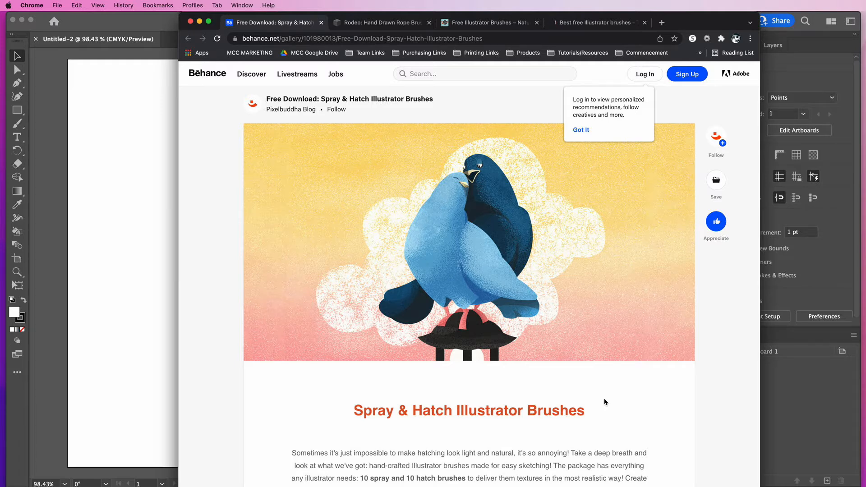
scroll(604, 402, "down", 5)
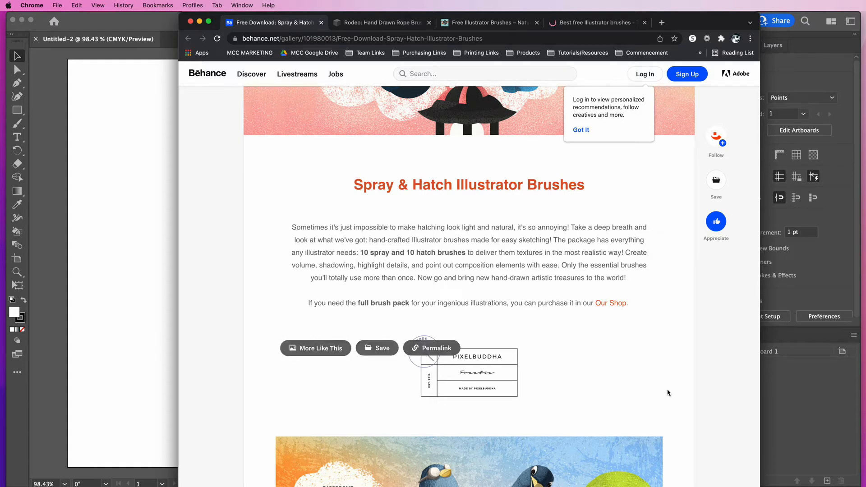
Open Artista Brushes.ai from the CC folder inside the spray-and-hatch-illustrator-brushes download
left_click(200, 21)
left_click(463, 312)
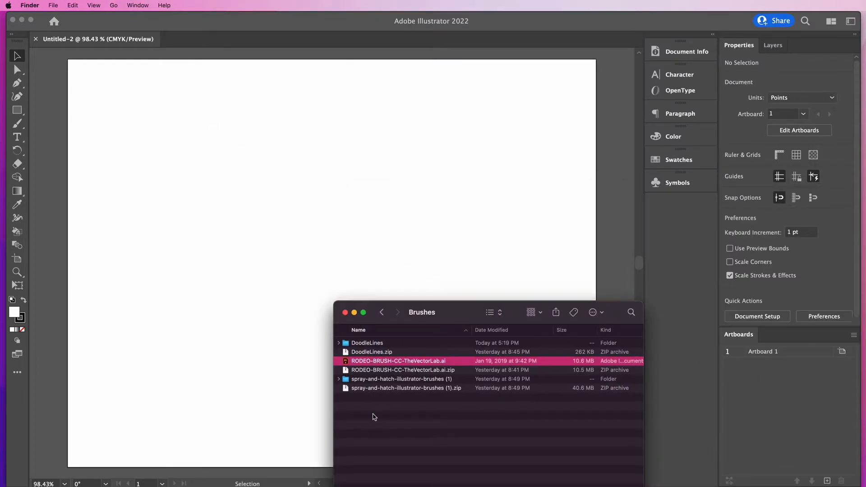
left_click(342, 379)
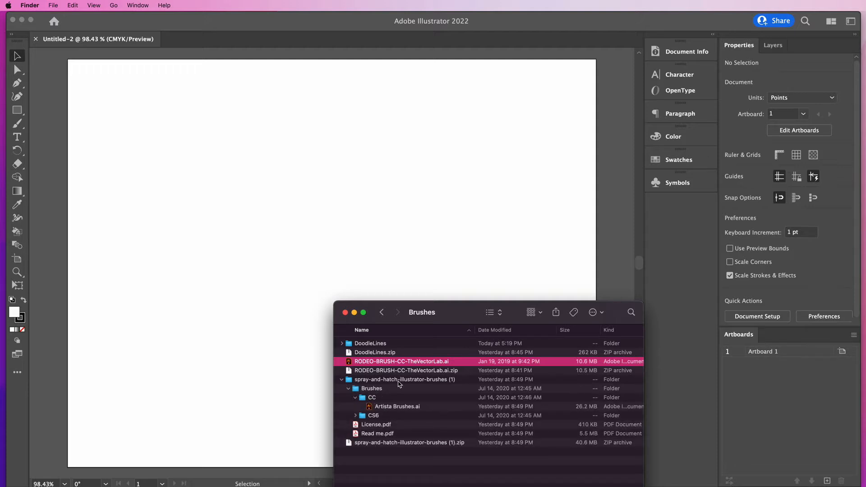
left_click(356, 397)
left_click(369, 399)
left_click(371, 408)
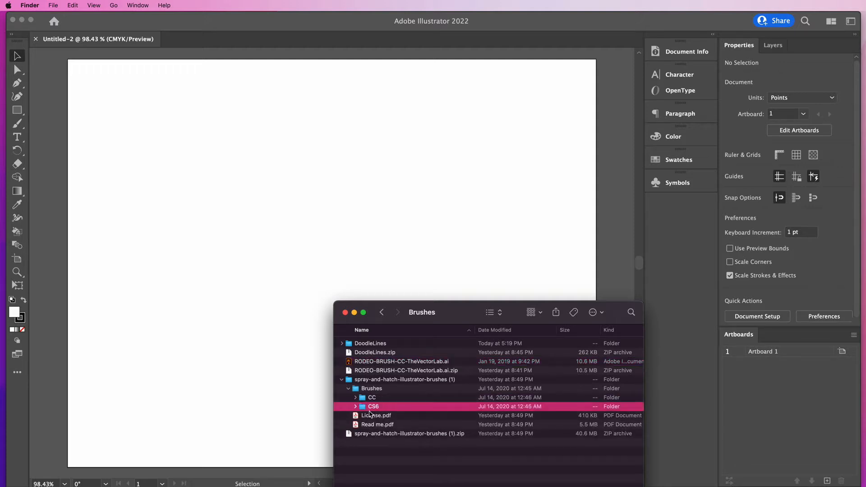
left_click(356, 398)
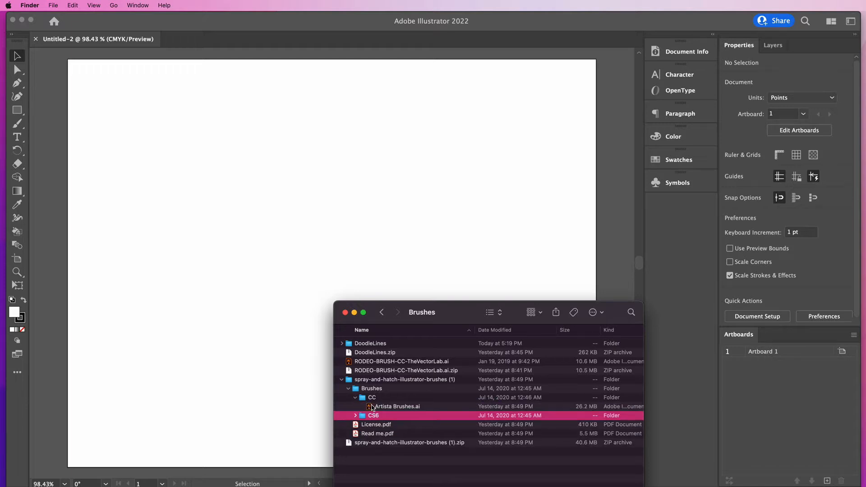
left_click(402, 408)
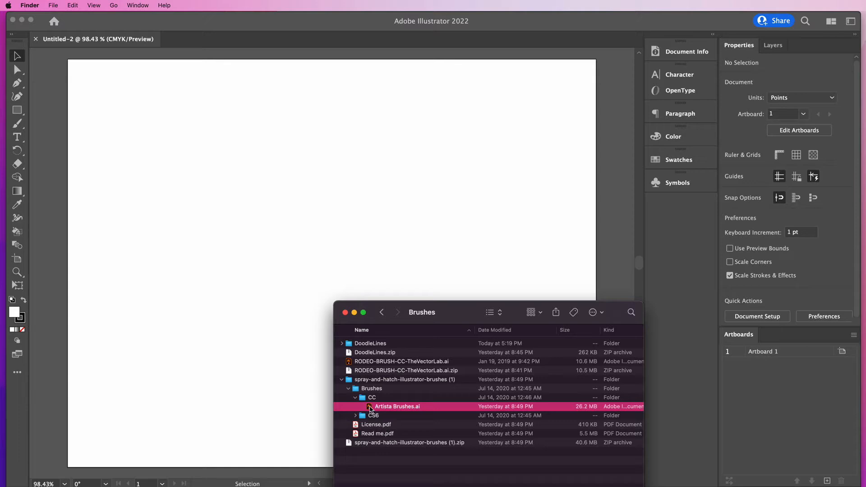
left_click_drag(371, 409, 370, 408)
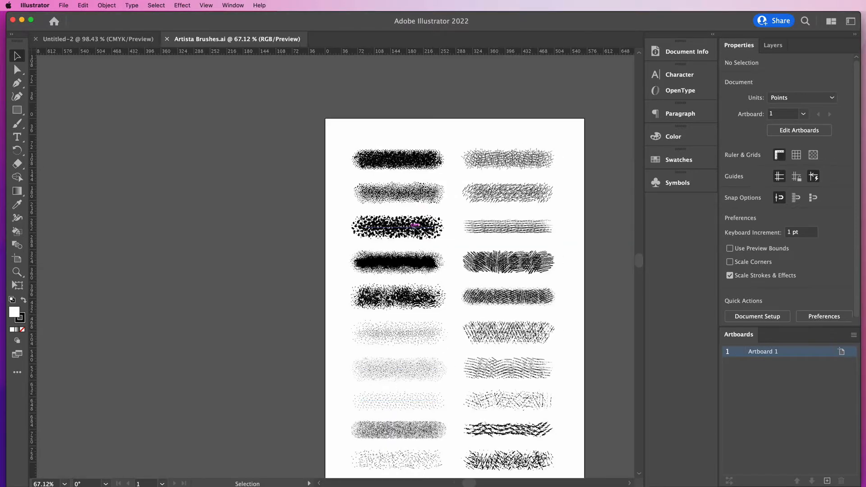
Check a sample stroke's brush, then paint a long wavy vertical stroke beside the artboard with the Spray 4 brush
left_click(308, 218)
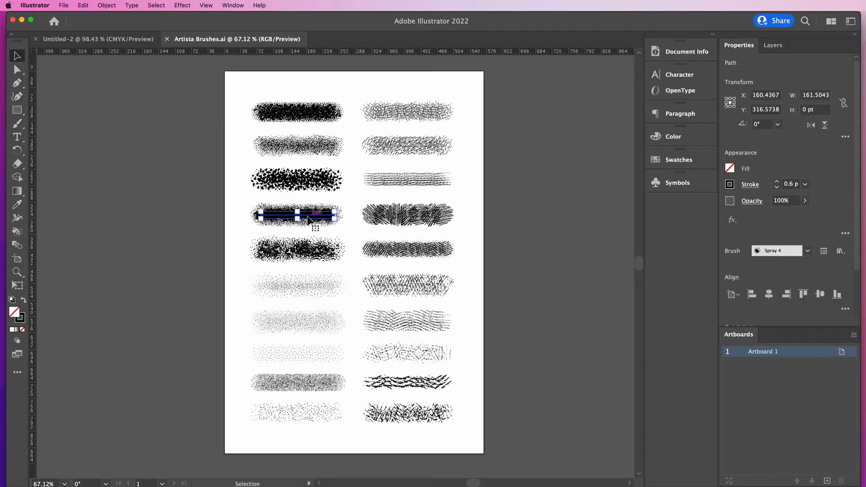
left_click(207, 252)
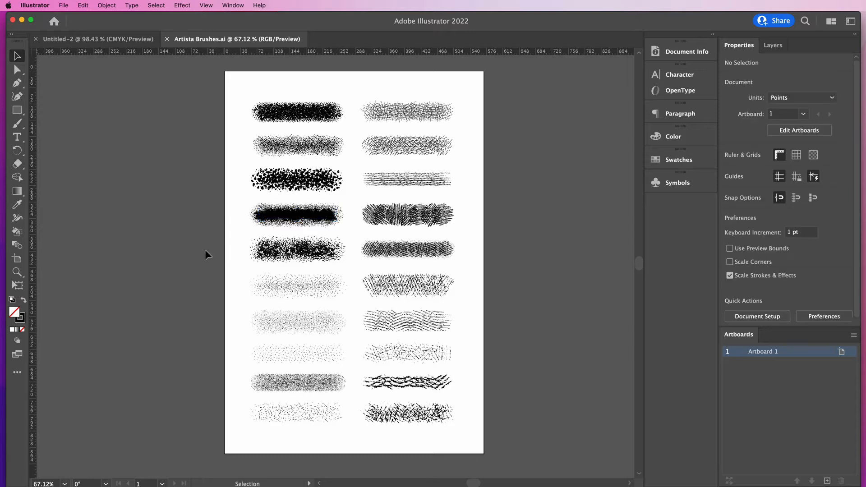
left_click(18, 125)
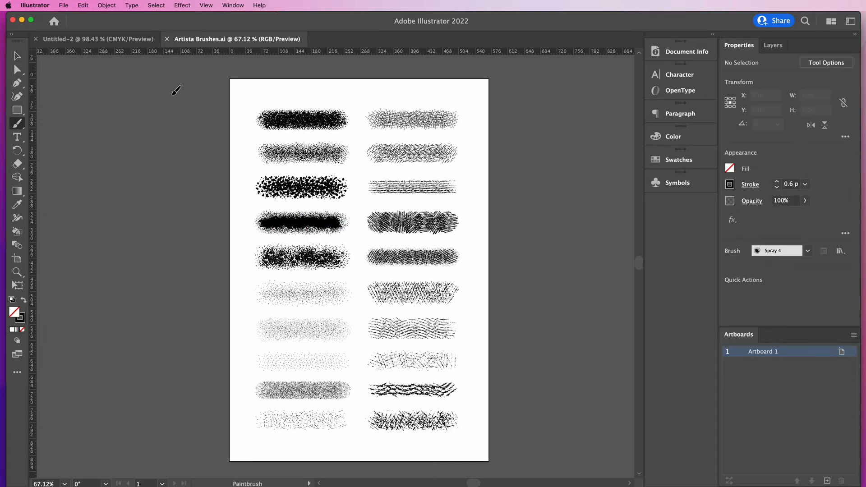
left_click_drag(168, 86, 221, 433)
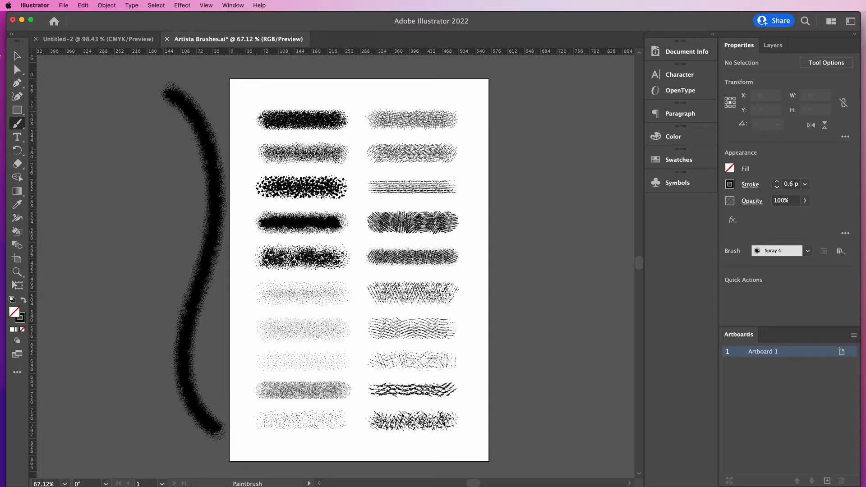
Select the painted stroke and open the Brushes panel
left_click(17, 55)
left_click(202, 131)
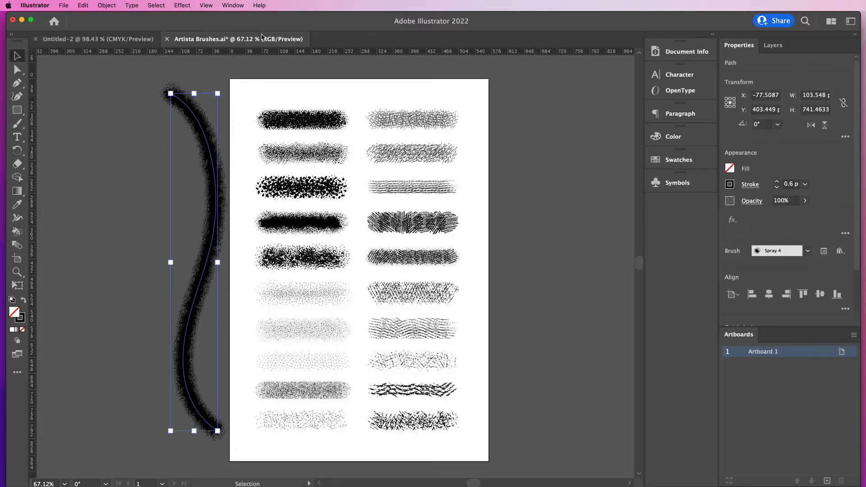
left_click(232, 5)
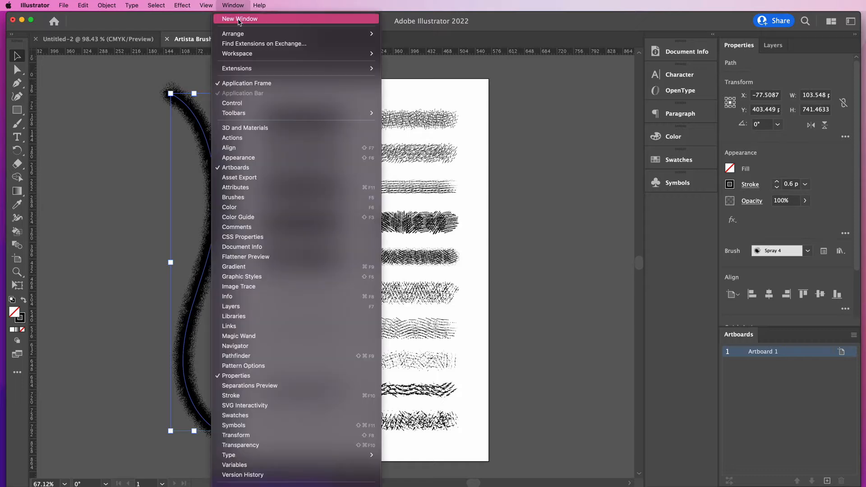
left_click(253, 197)
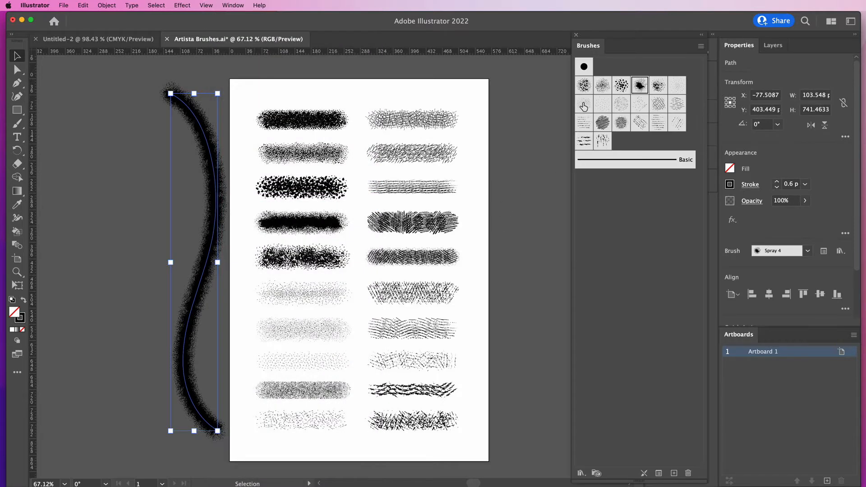
Try several spray brushes on the selected stroke, ending with the Hatch 1 brush
left_click(584, 87)
left_click(602, 88)
left_click(622, 88)
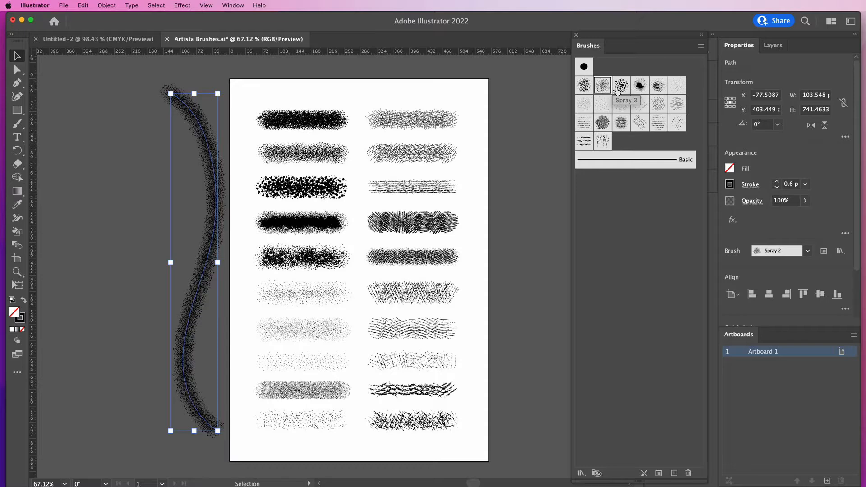
left_click(661, 91)
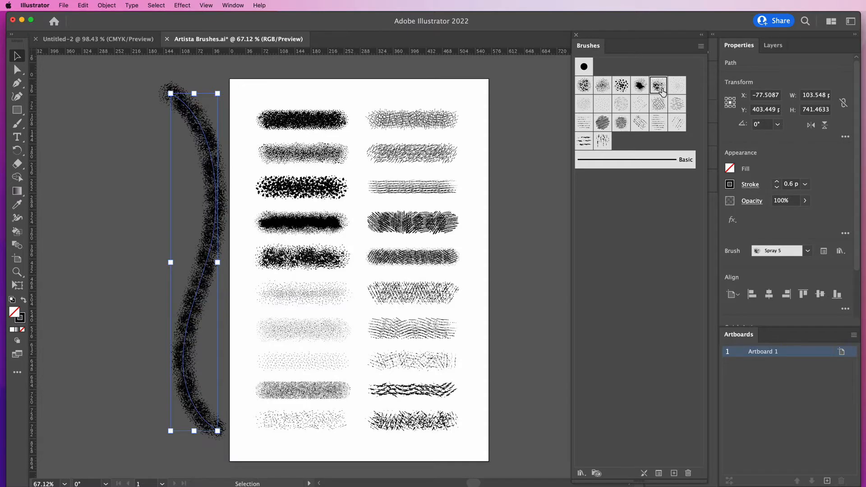
left_click(676, 108)
left_click(662, 110)
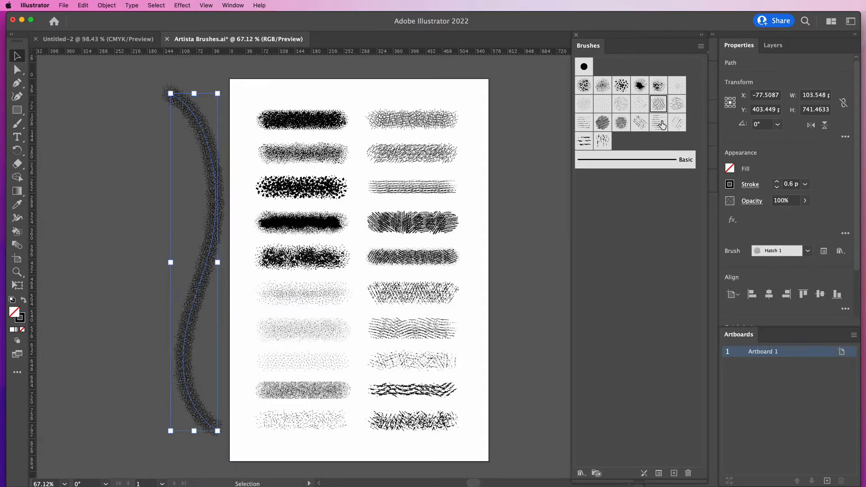
Set the stroke weight to 2 pt and give the stroke a pink color from the spectrum
left_click(777, 181)
left_click(778, 182)
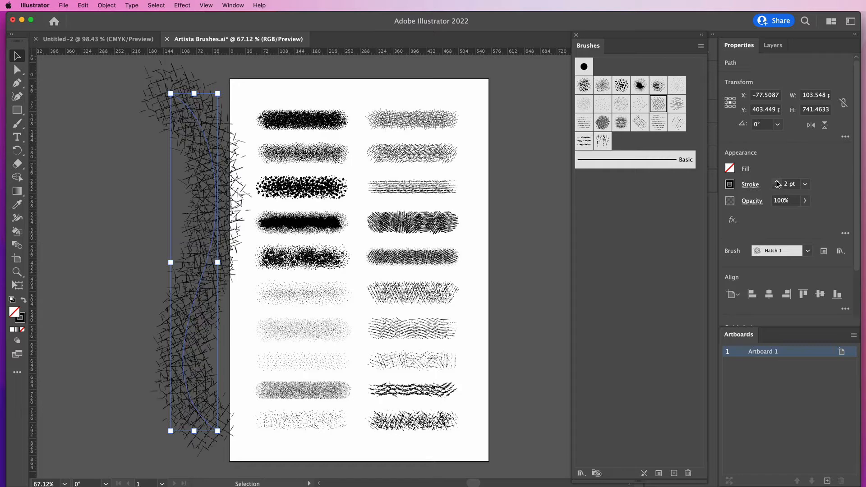
left_click(731, 189)
left_click(676, 206)
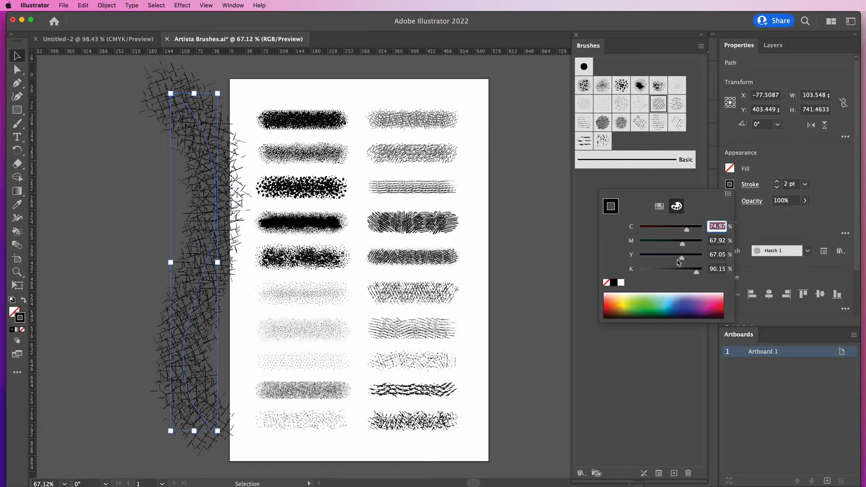
left_click(723, 301)
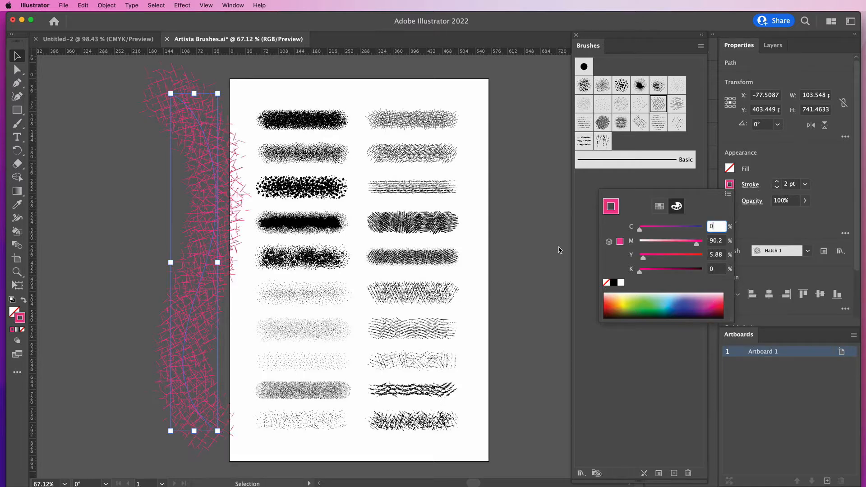
left_click(534, 248)
left_click(533, 248)
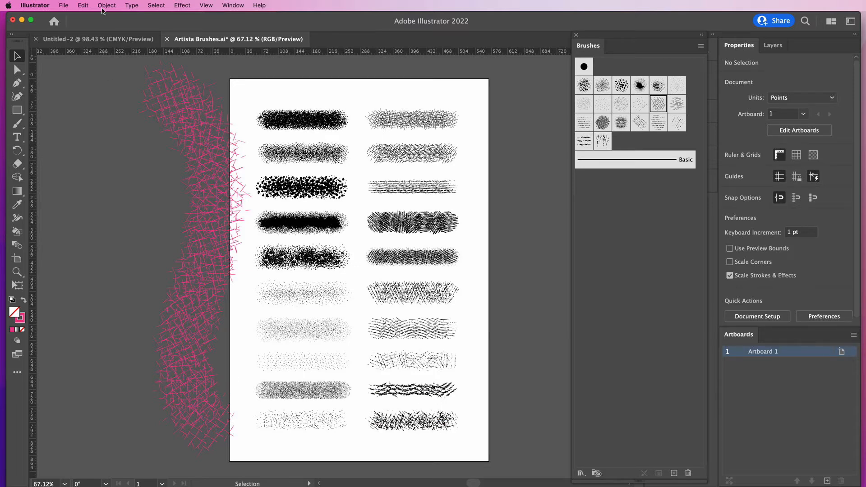
Switch to the Untitled-2 document and open the Decorative_Banners and Seals brush library
left_click(97, 39)
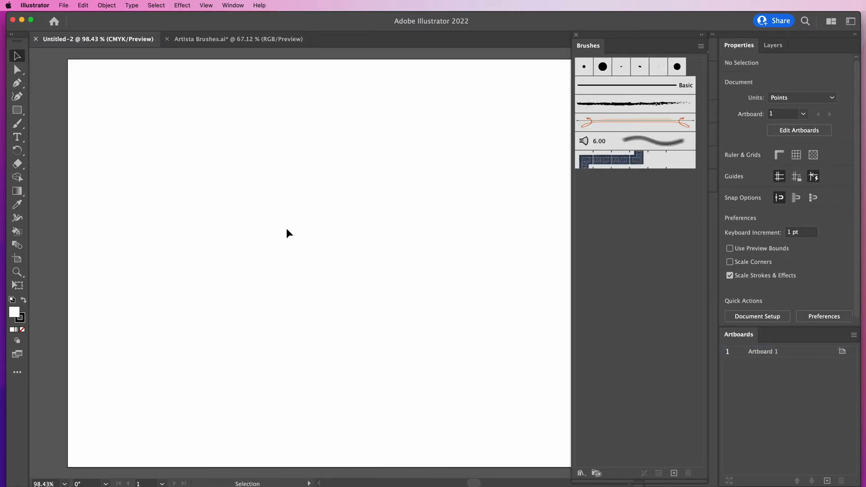
key("super+minus")
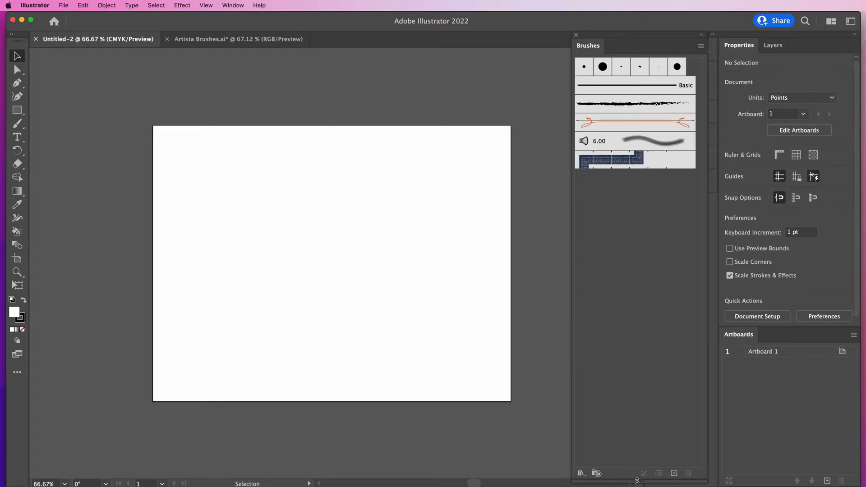
mouse_move(638, 481)
left_mouse_down()
mouse_move(635, 273)
mouse_move(623, 215)
mouse_move(600, 207)
left_mouse_up()
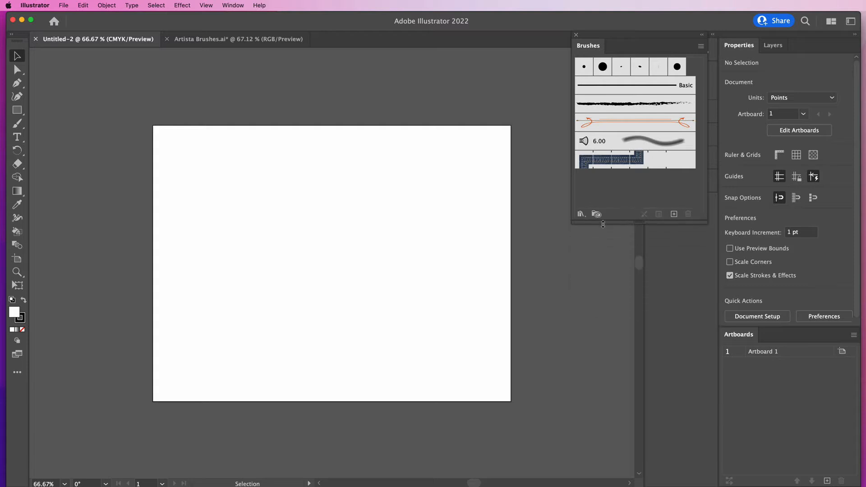
left_click(581, 215)
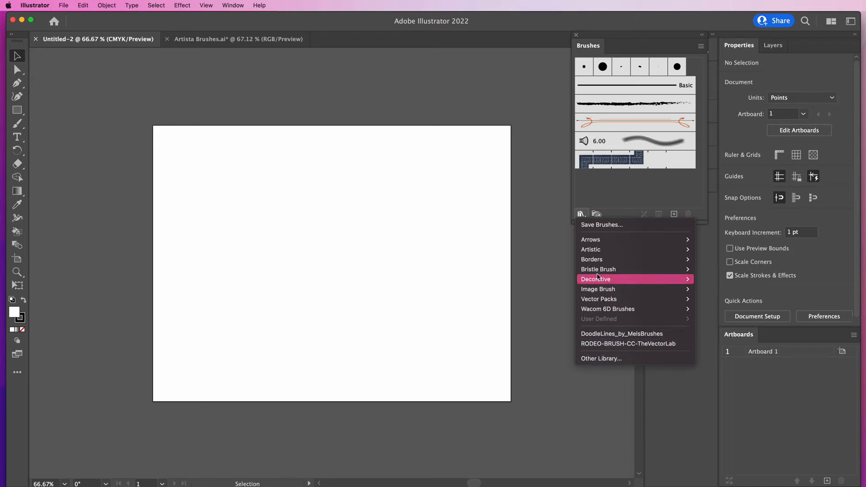
mouse_move(600, 283)
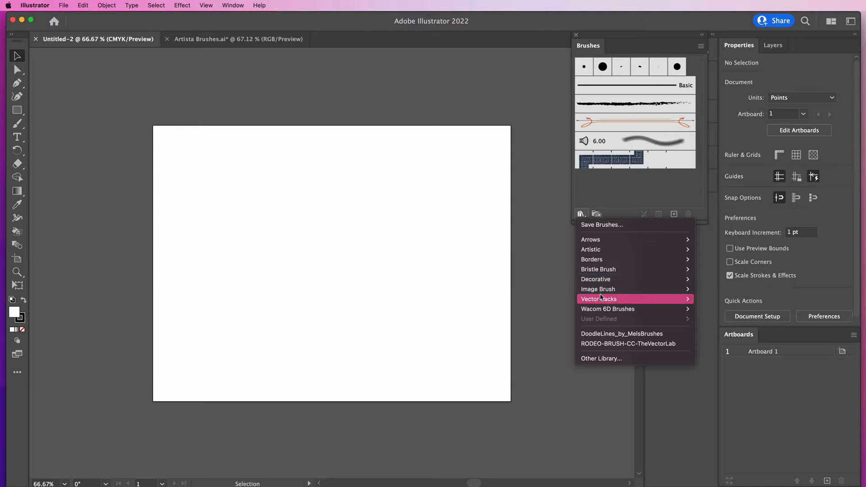
mouse_move(601, 298)
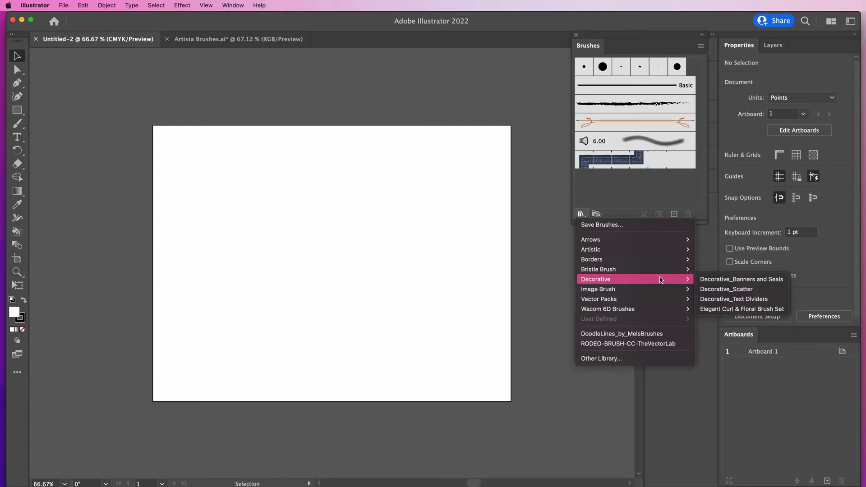
left_click(715, 280)
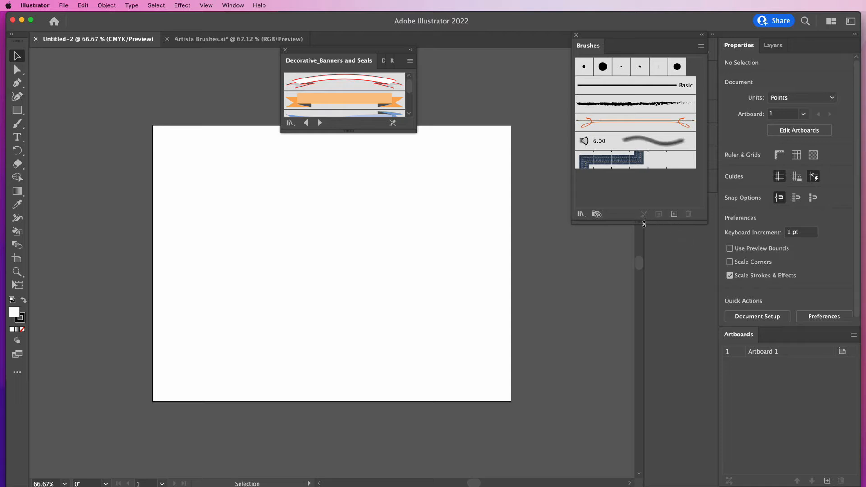
Paint a wavy stroke across the artboard with the Paintbrush and select it
left_click_drag(644, 224, 645, 335)
left_click(18, 125)
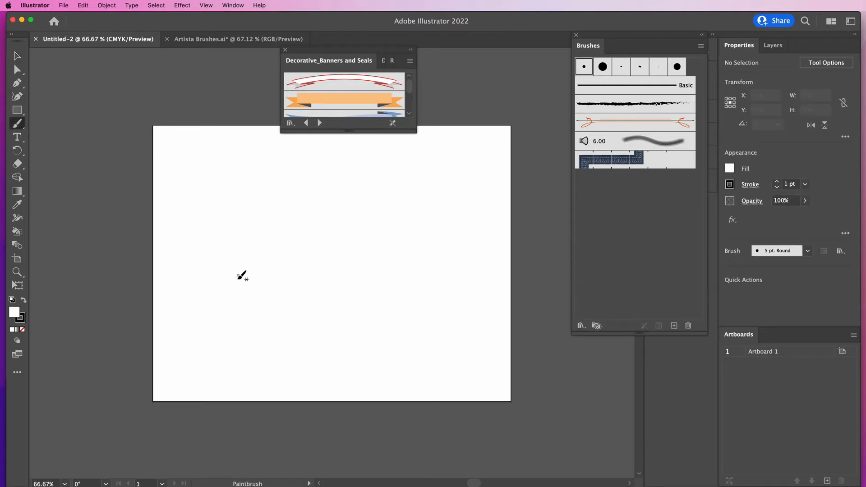
mouse_move(212, 289)
left_mouse_down()
mouse_move(210, 257)
mouse_move(415, 247)
mouse_move(453, 189)
left_mouse_up()
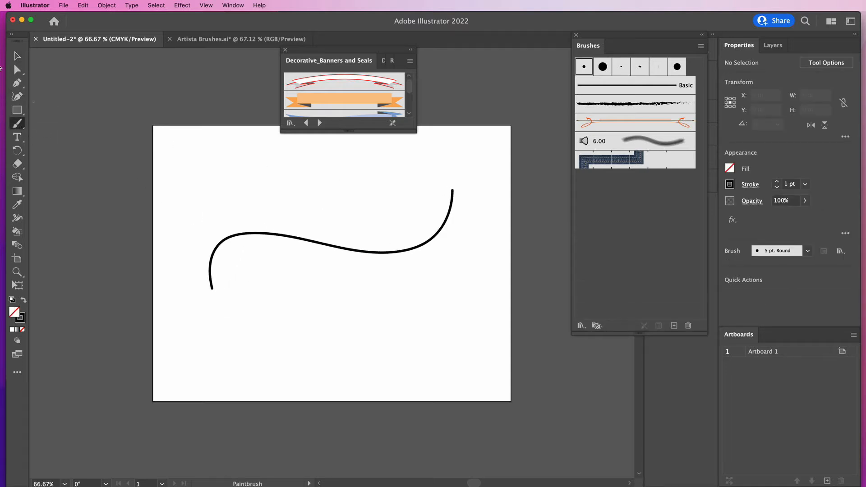
left_click(18, 55)
left_click(248, 233)
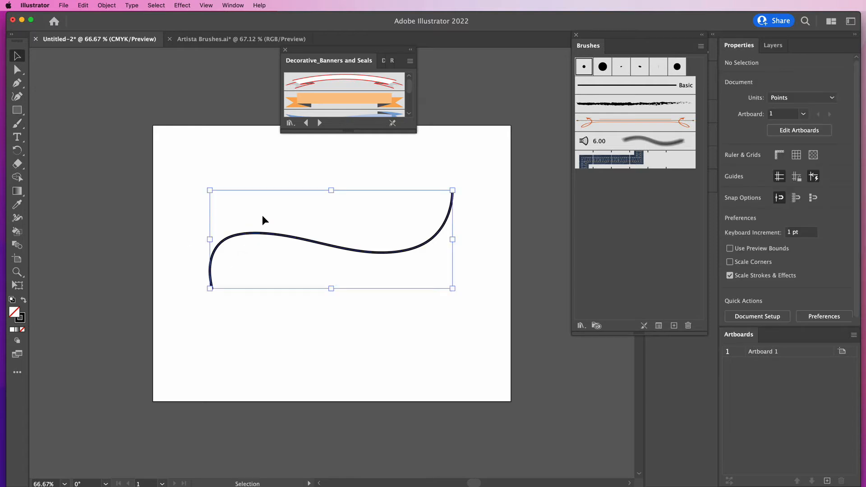
Try banner brushes from the Decorative_Banners and Seals library on the stroke, ending with the green-and-white banner, and deselect
left_click(336, 83)
left_click(338, 101)
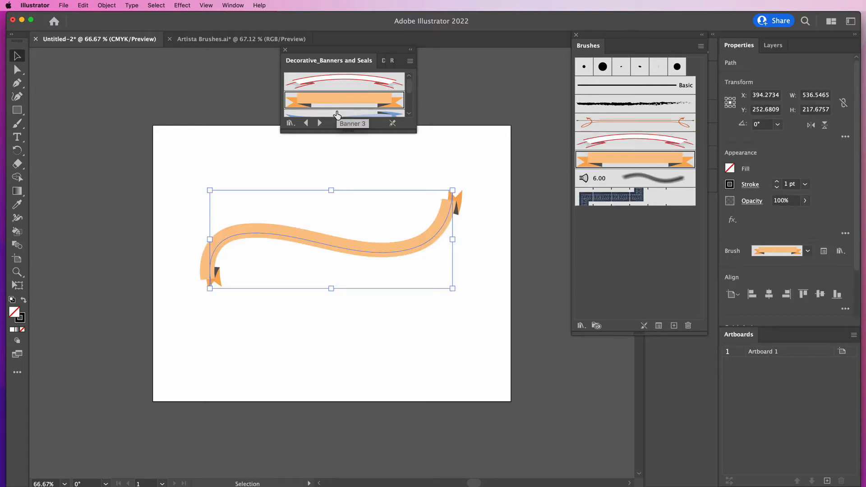
left_click(337, 114)
left_click_drag(348, 131, 366, 201)
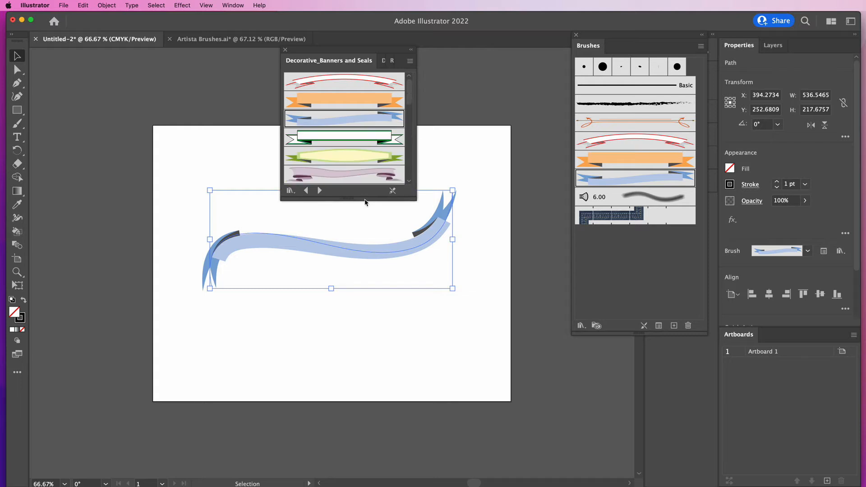
left_click(344, 144)
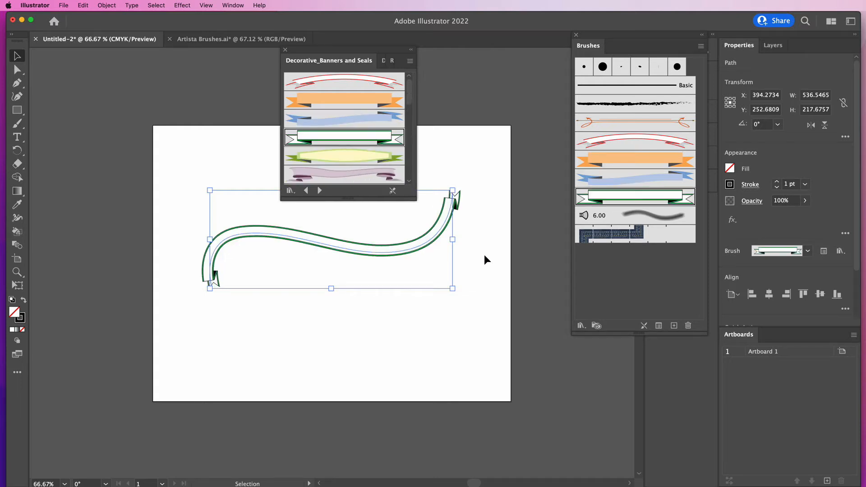
left_click(470, 280)
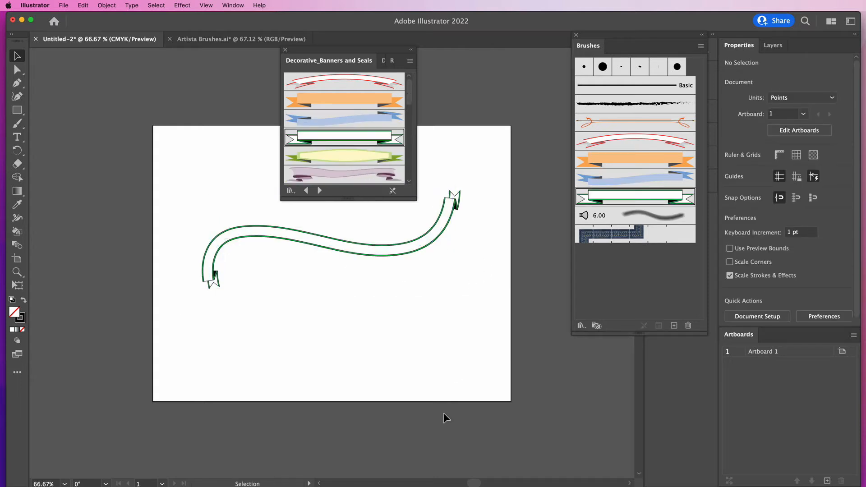
Close the banner library and browse via Other Library to the downloaded Brushes folder on the Extreme Pro drive
left_click(286, 51)
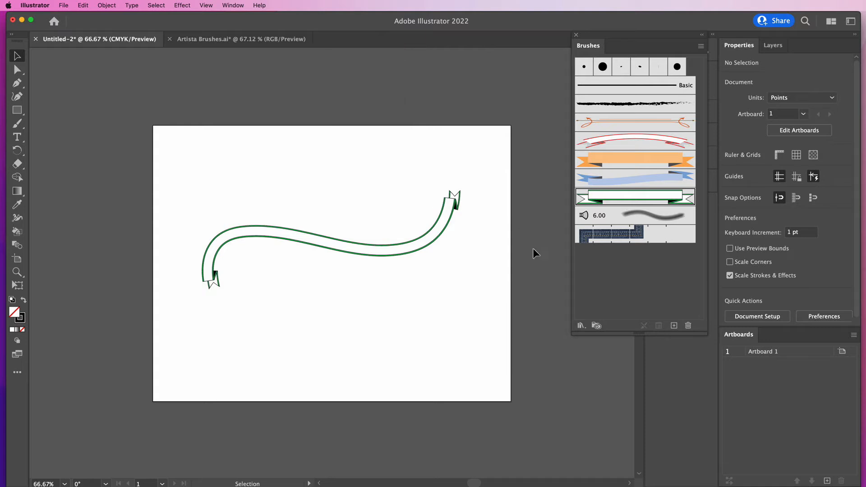
left_click(582, 327)
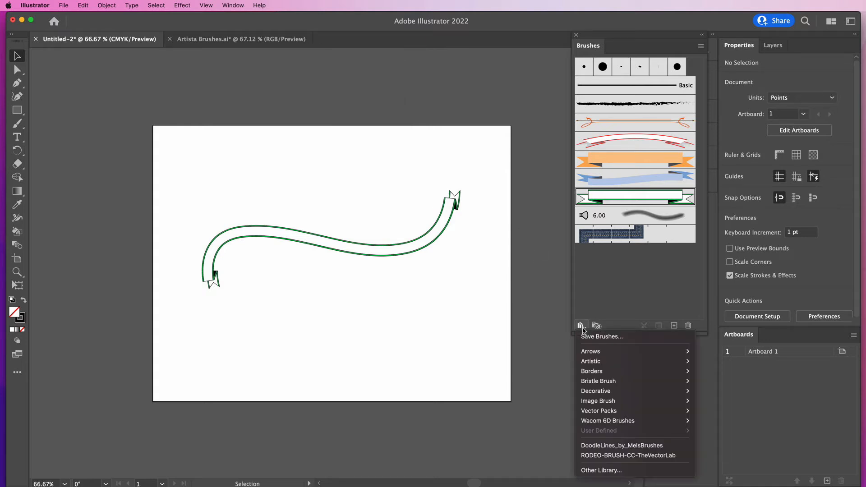
left_click(605, 471)
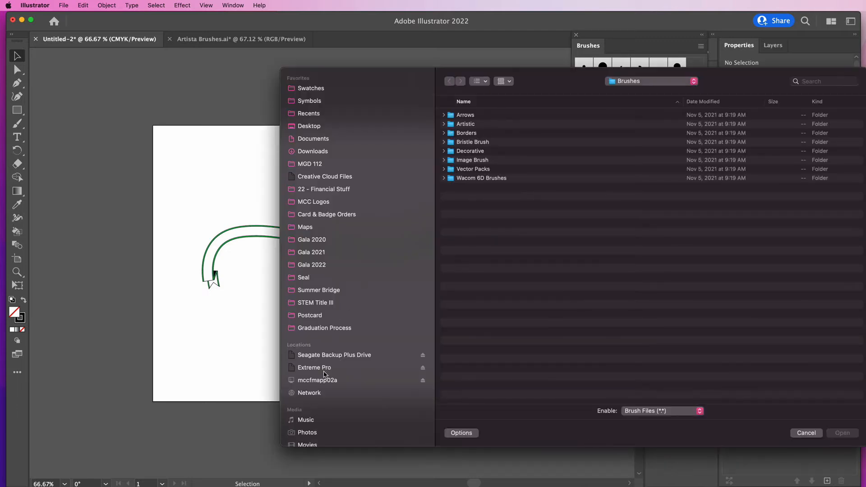
left_click(326, 369)
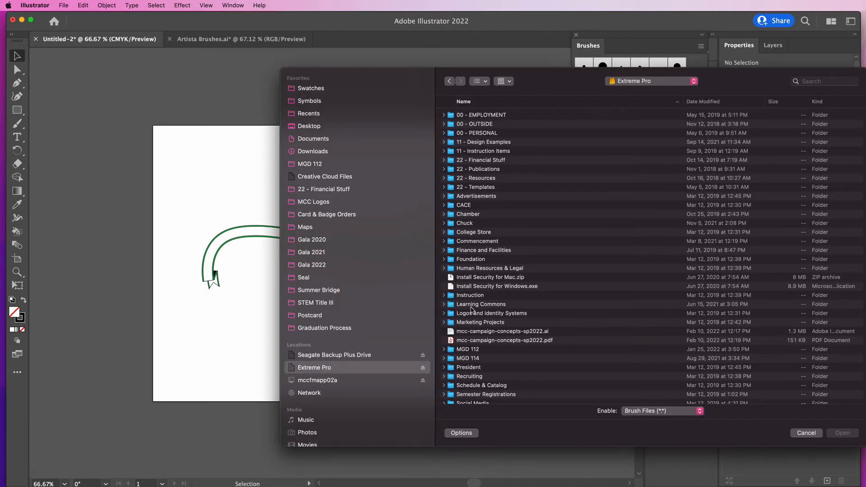
double_click(475, 350)
double_click(476, 119)
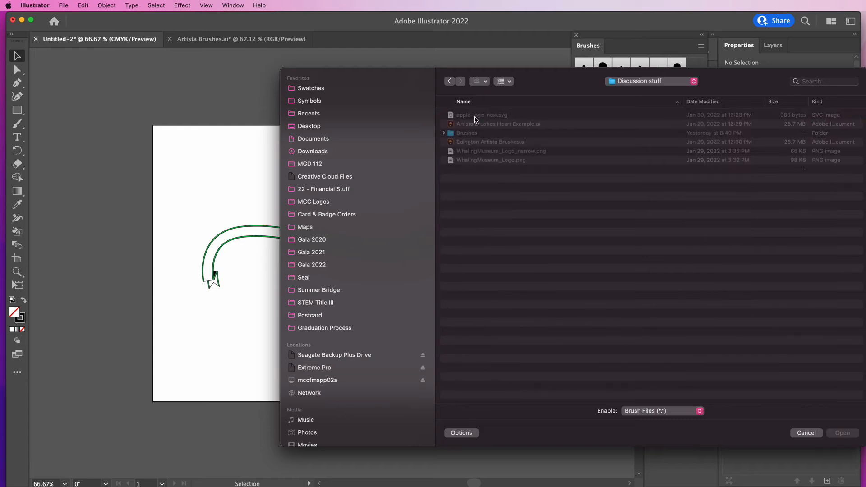
double_click(468, 134)
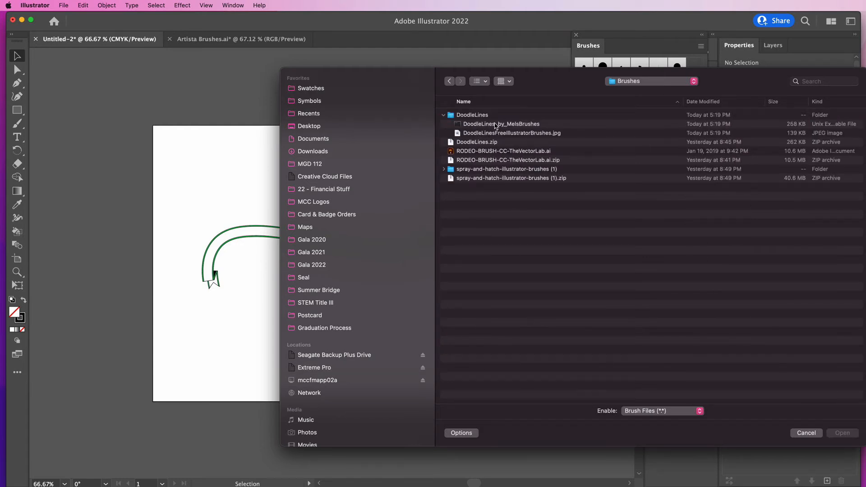
Open the DoodleLines_by_MelsBrushes and RODEO-BRUSH-CC-TheVectorLab brush libraries from the Brushes folder
left_click(496, 125)
left_click(501, 152)
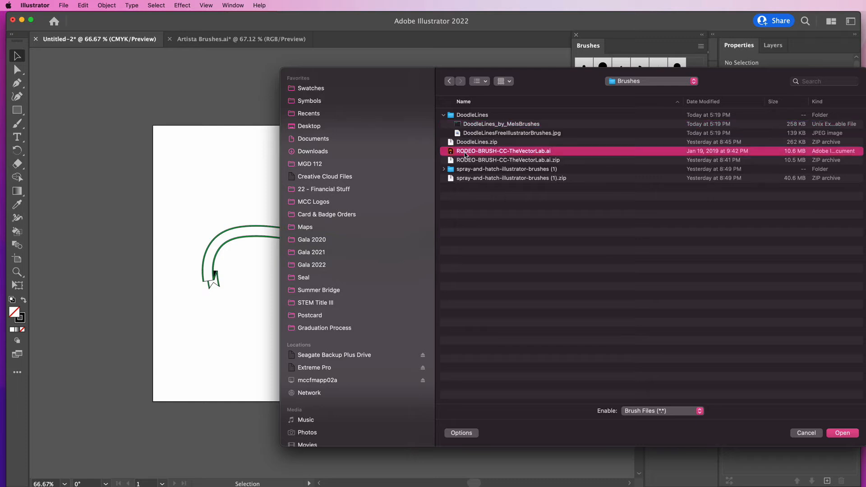
left_click(444, 170)
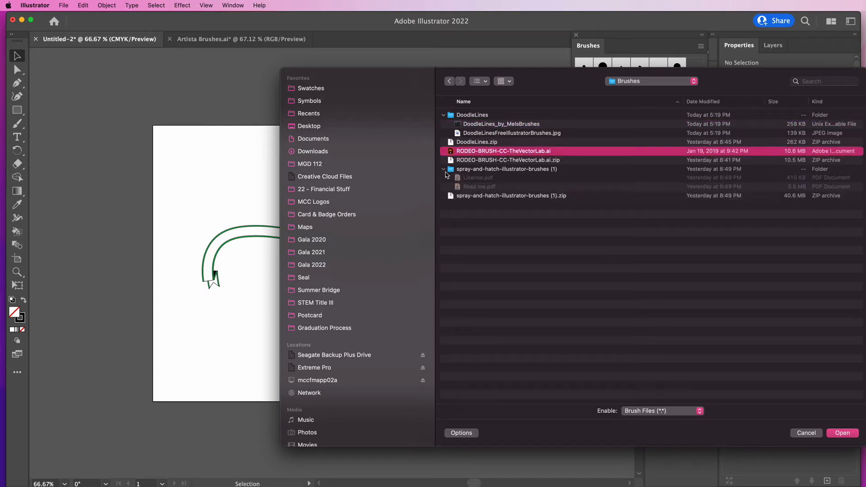
left_click(451, 179)
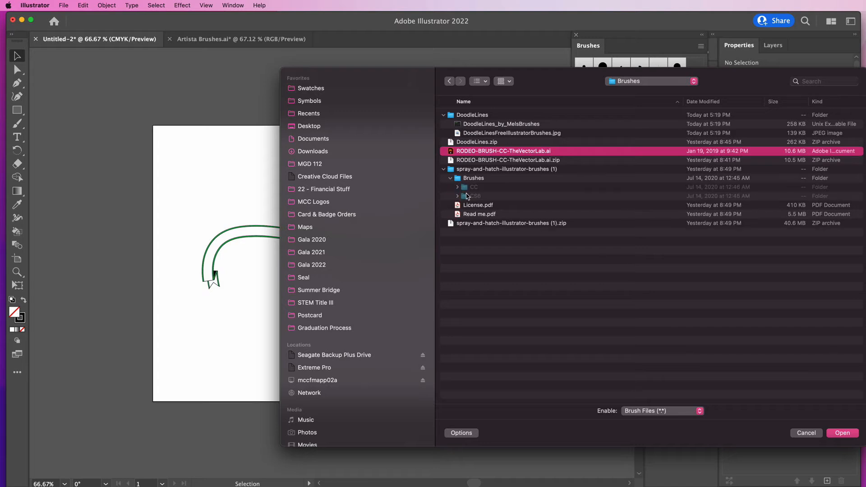
left_click(458, 187)
left_click(474, 197)
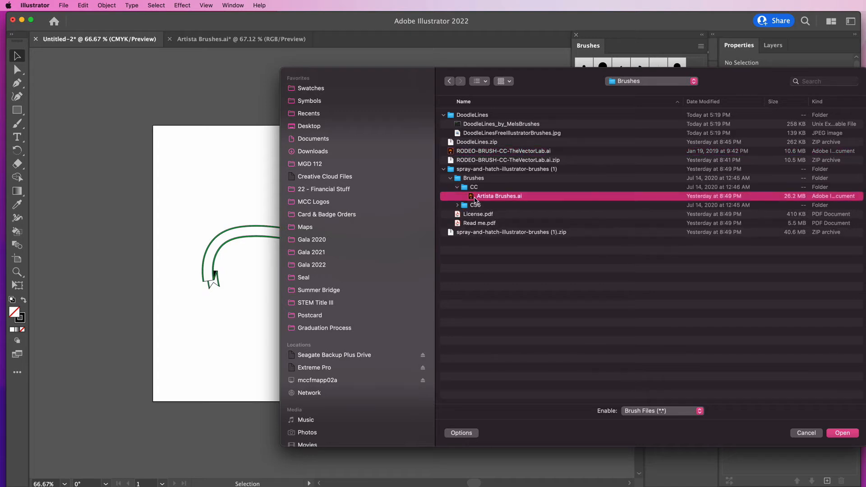
left_click(512, 125)
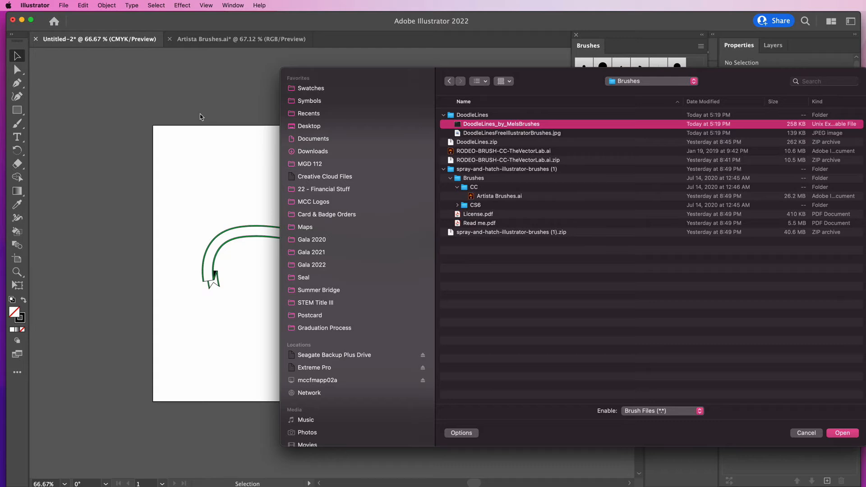
left_click(843, 434)
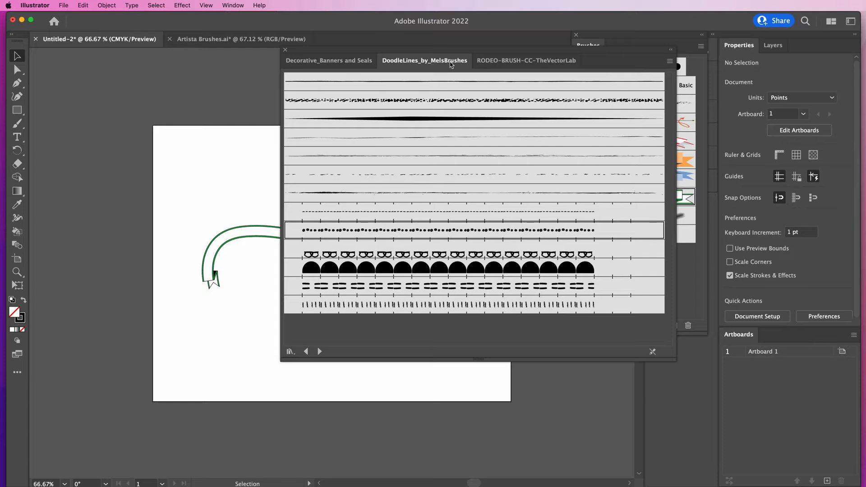
Widen the library panel, switch to the DoodleLines library, and apply its rough scribble brush to the banner stroke
left_click(486, 64)
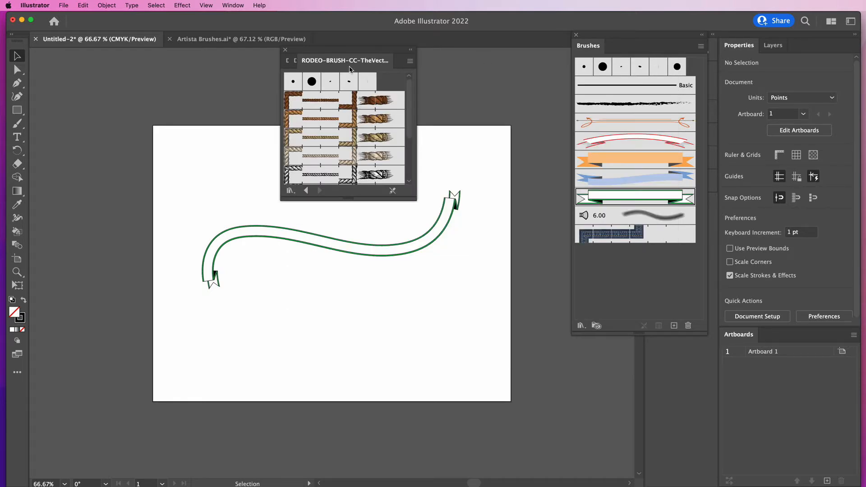
left_click_drag(417, 77, 562, 116)
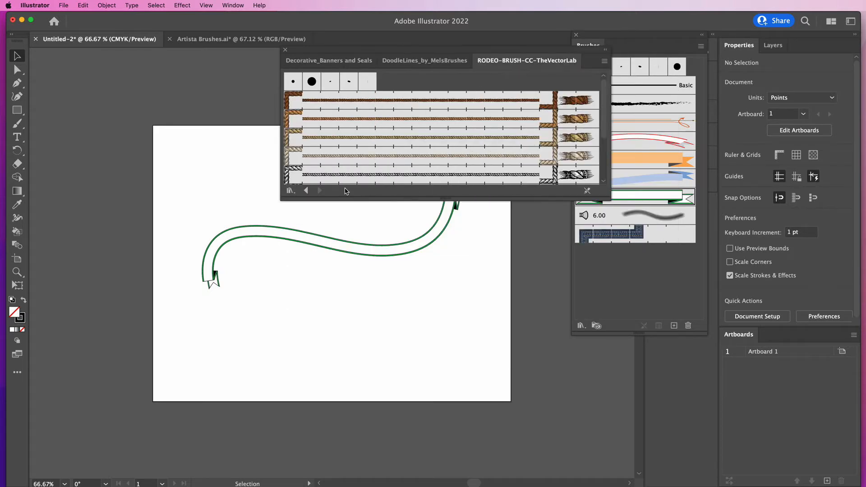
left_click(306, 191)
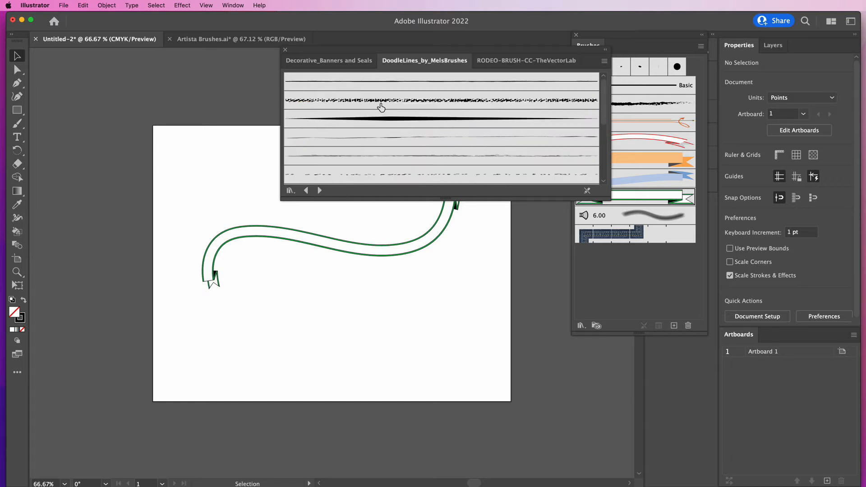
left_click(352, 248)
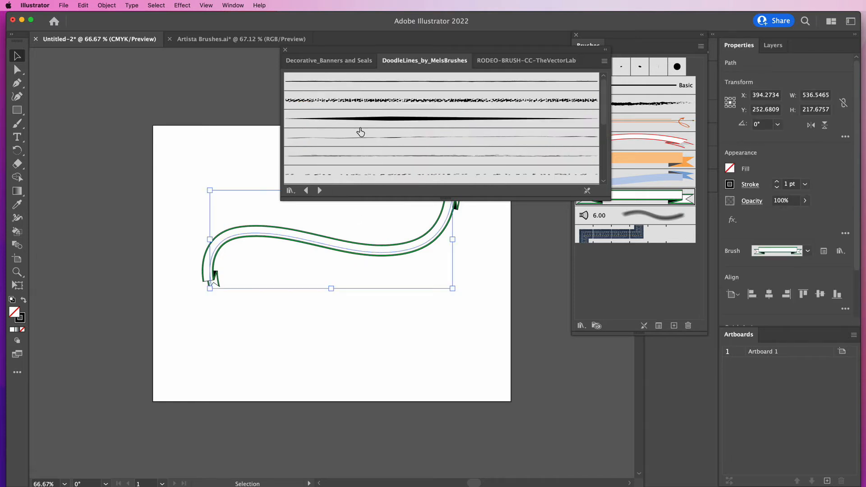
left_click(361, 101)
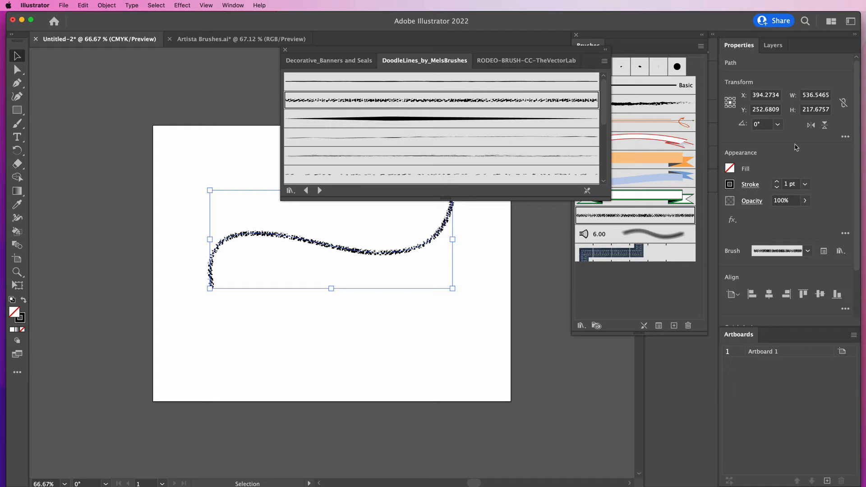
Set the stroke weight to 3 pt and give the stroke a blue color from the spectrum
left_click(777, 182)
left_click(777, 181)
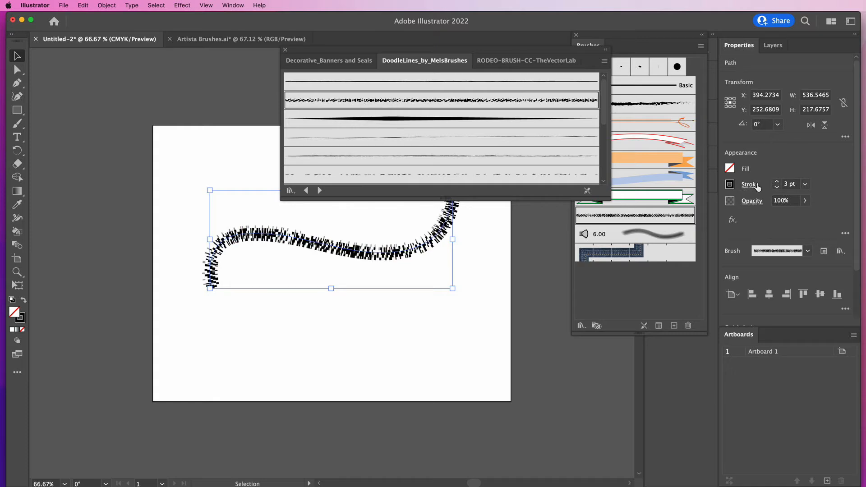
left_click(732, 185)
left_click(676, 309)
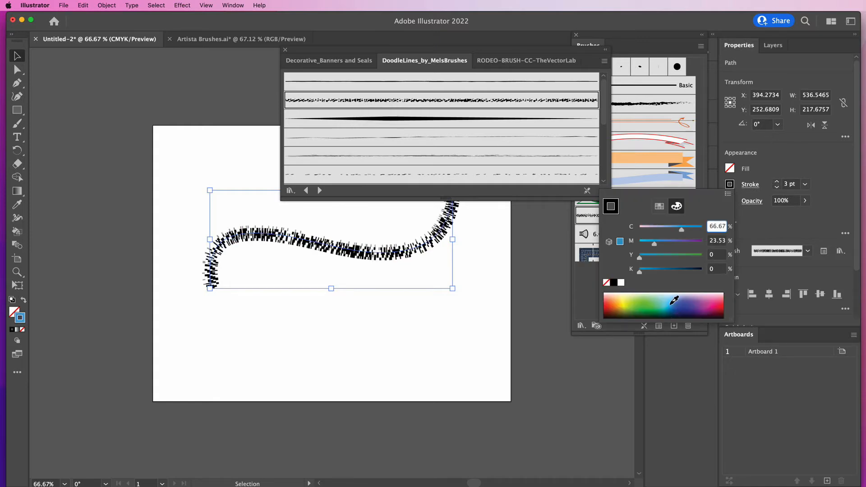
Try Art Brush 3, then apply the dotted line brush from the DoodleLines library to the stroke
left_click(370, 175)
left_click(369, 176)
scroll(370, 176, "down", 3)
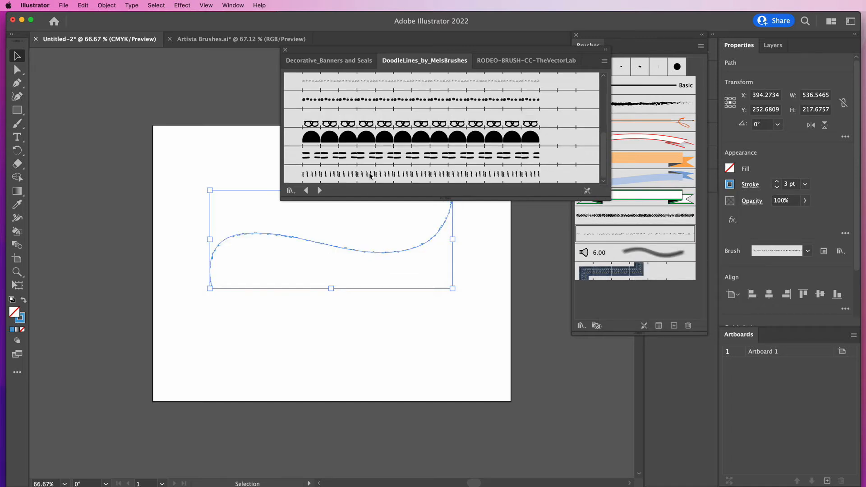
left_click(344, 105)
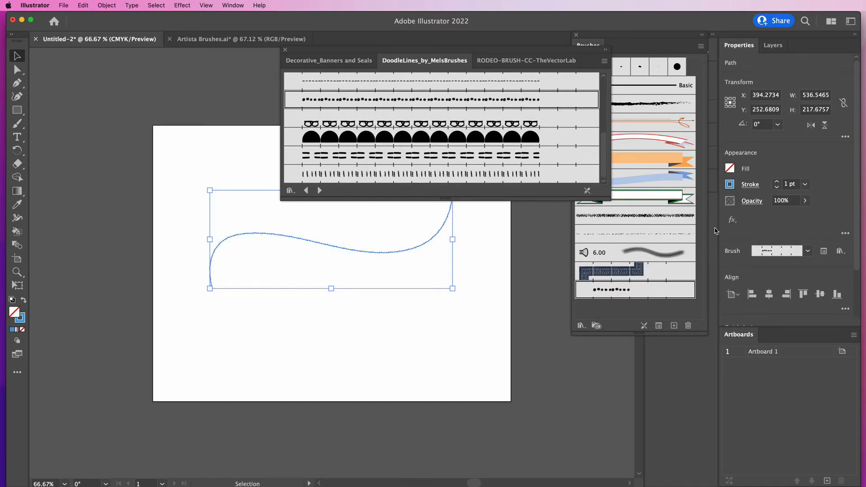
Set the dotted stroke's weight to 6 pt, deselect it, and close the brush library panel
left_click(778, 182)
left_click(778, 183)
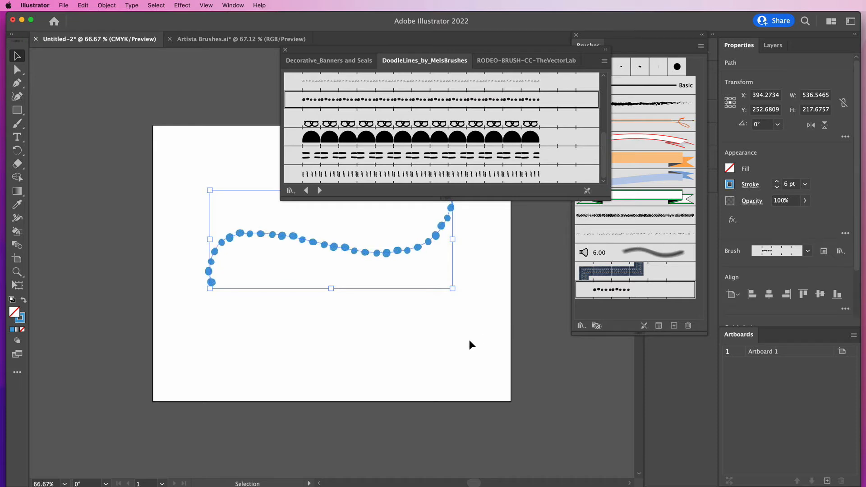
left_click(432, 344)
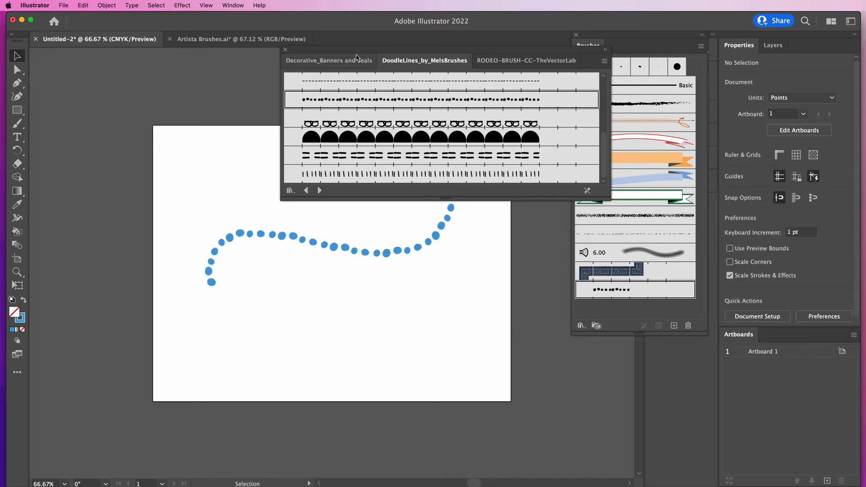
left_click(286, 49)
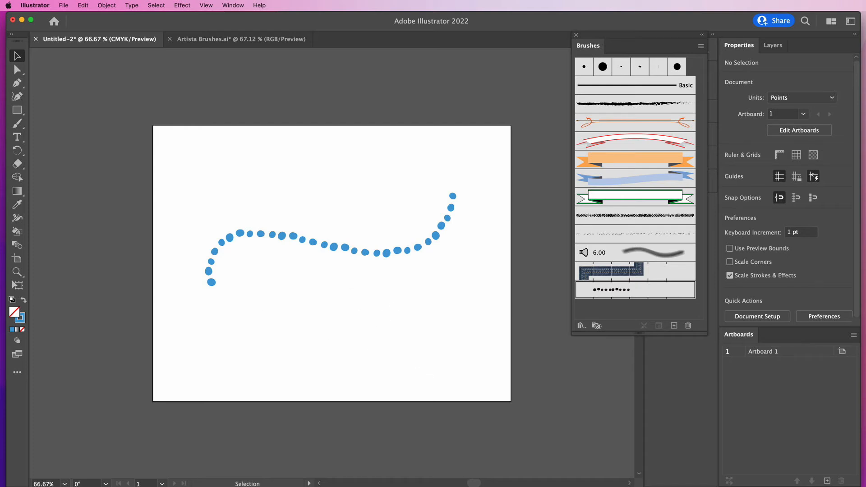
Switch to Finder and open the RODEO-BRUSH-CC-TheVectorLab.ai file in Illustrator
key("super+Tab")
left_click(359, 363)
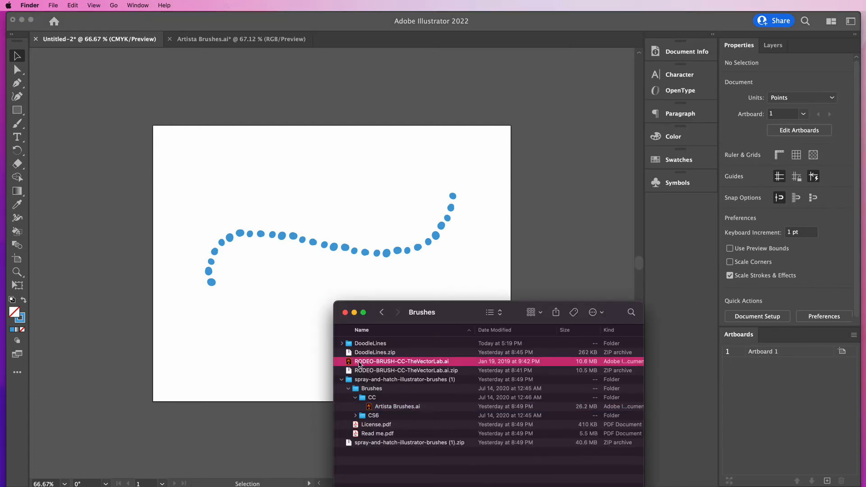
left_click_drag(360, 364, 349, 364)
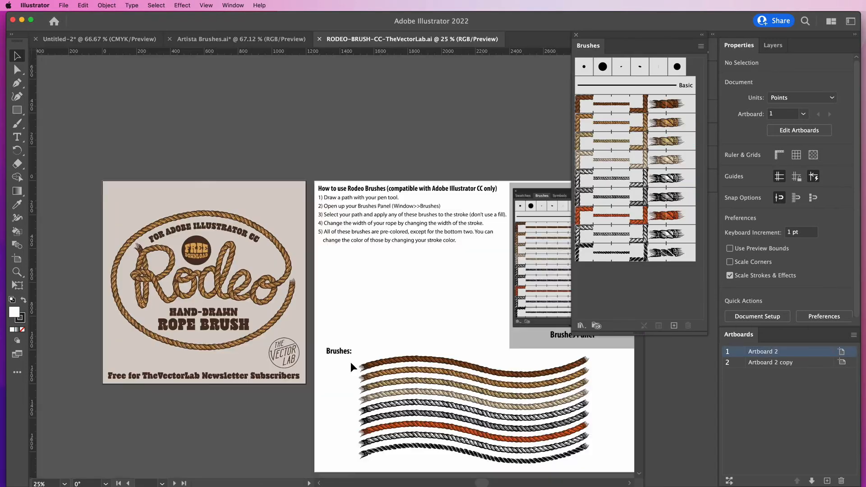
Examine the Rodeo brush usage instructions and sample rope strokes in the opened file
scroll(353, 359, "right", 3)
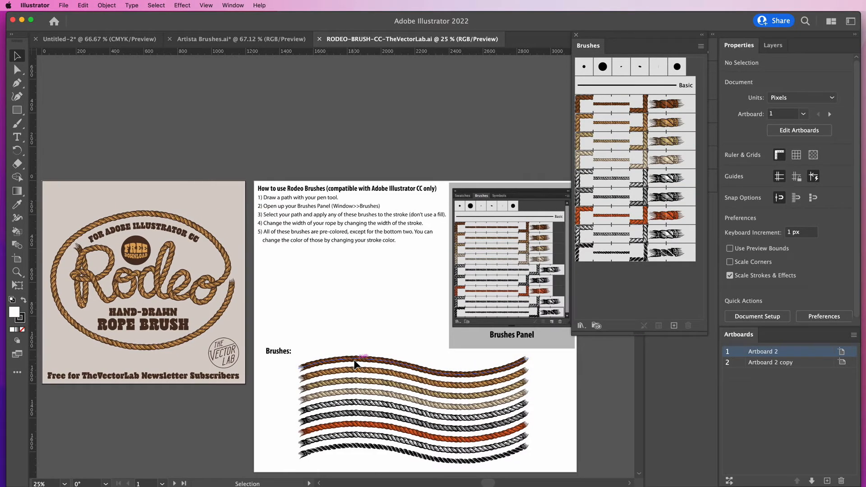
scroll(355, 364, "right", 3)
scroll(355, 364, "down", 3)
scroll(356, 363, "down", 1)
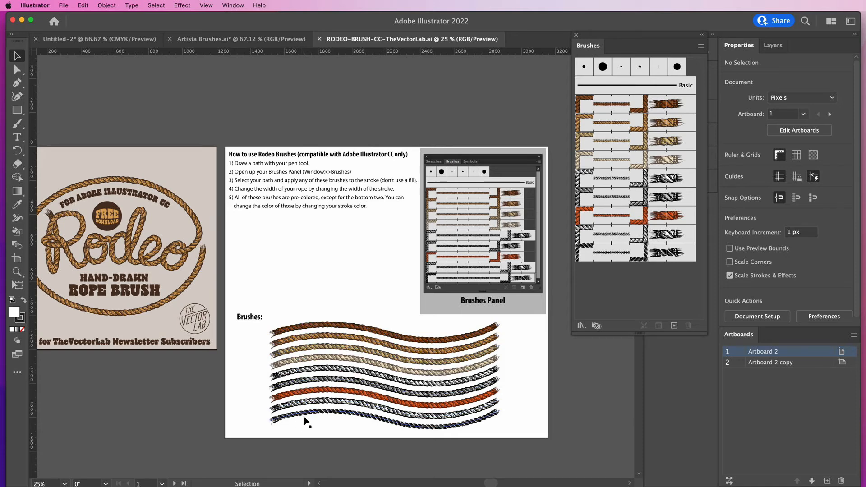
left_click(280, 250)
key("super+equal")
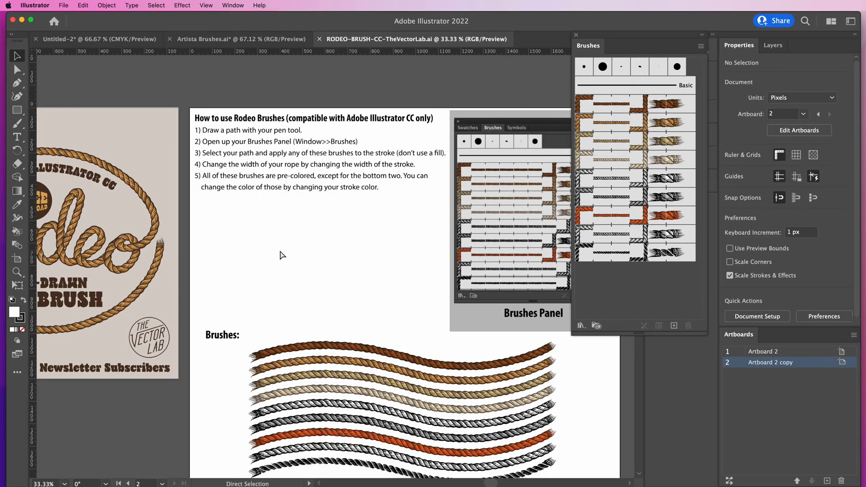